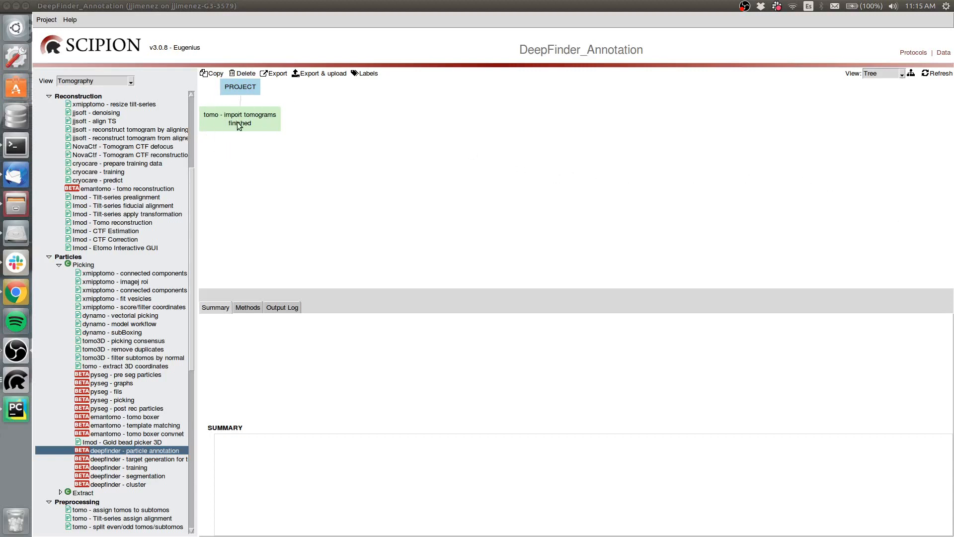
- Run the deepfinder particle annotation protocol with the import tomograms output as its input tomograms
mouse_move(238, 125)
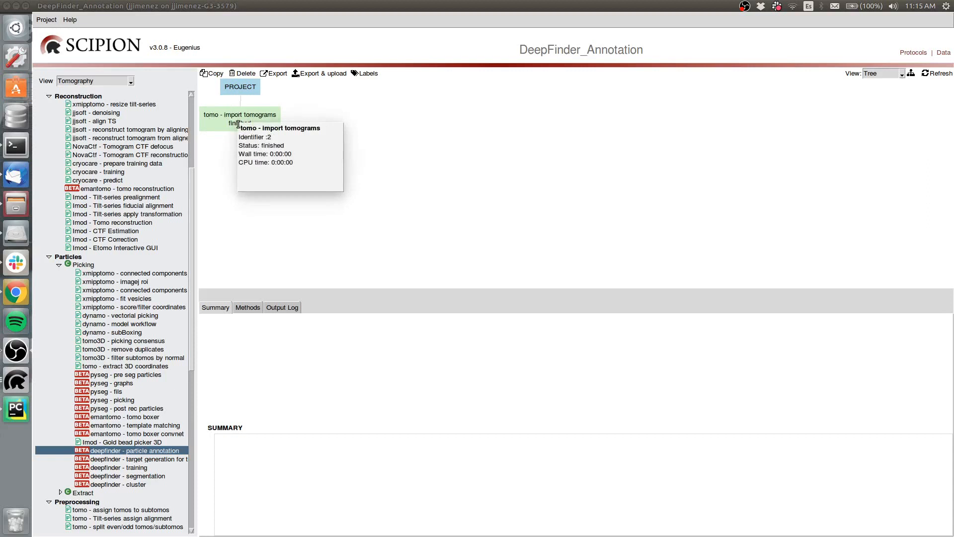
click(232, 128)
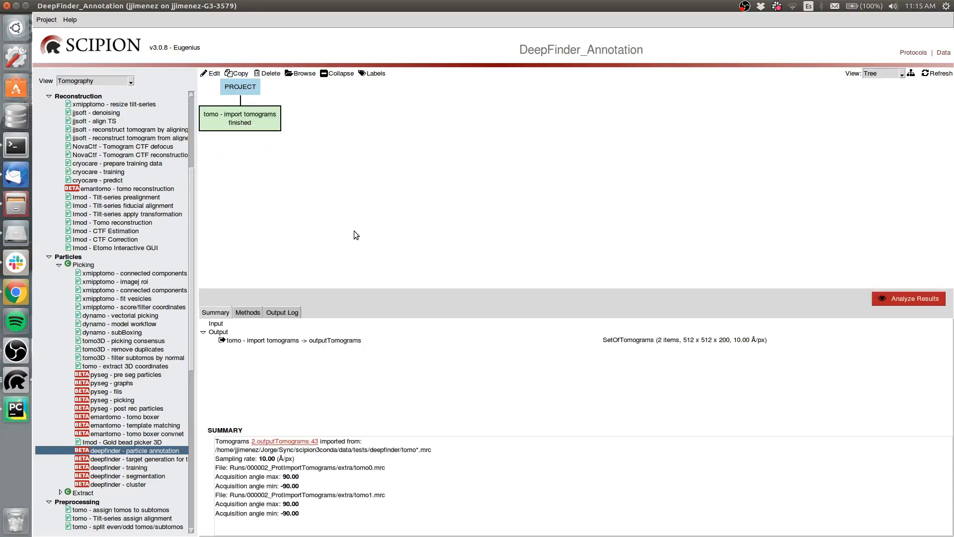
double_click(131, 452)
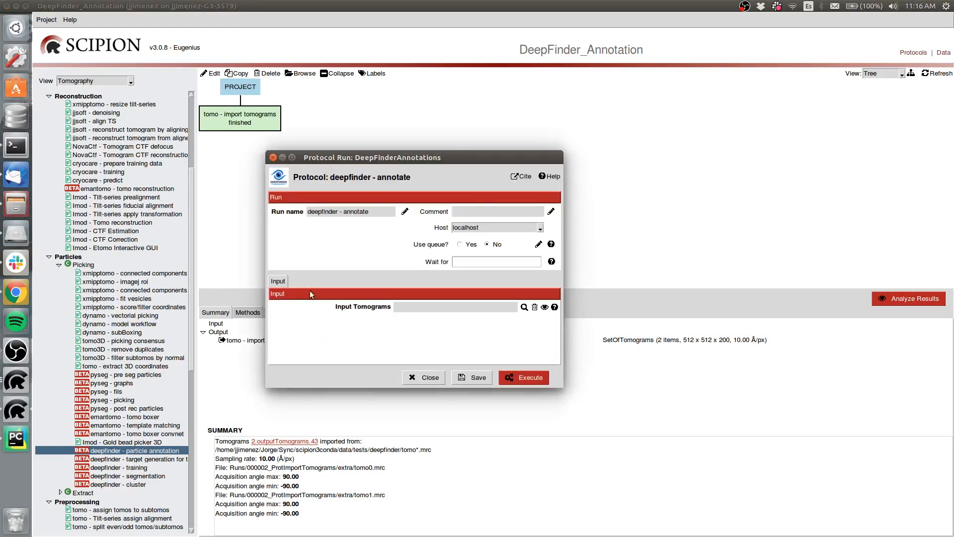
click(525, 308)
click(329, 376)
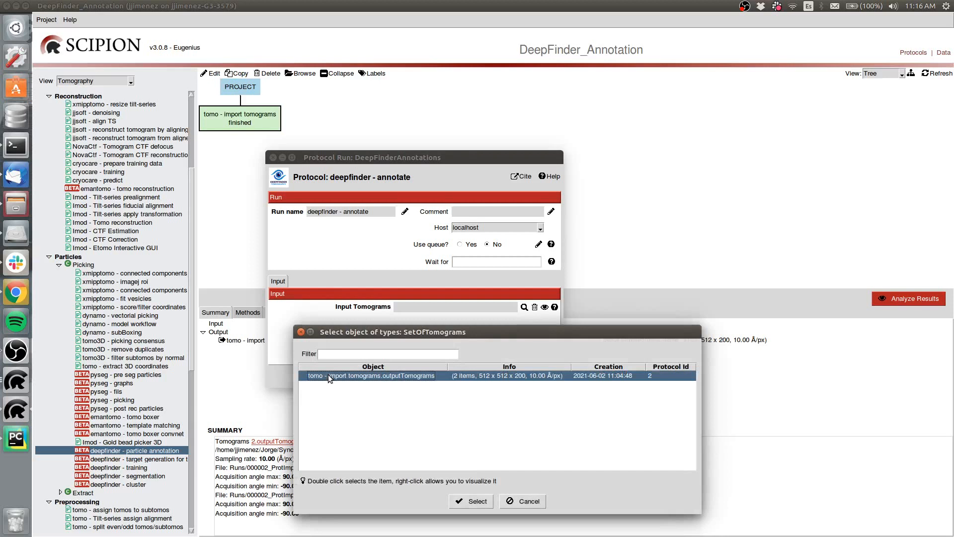
double_click(328, 374)
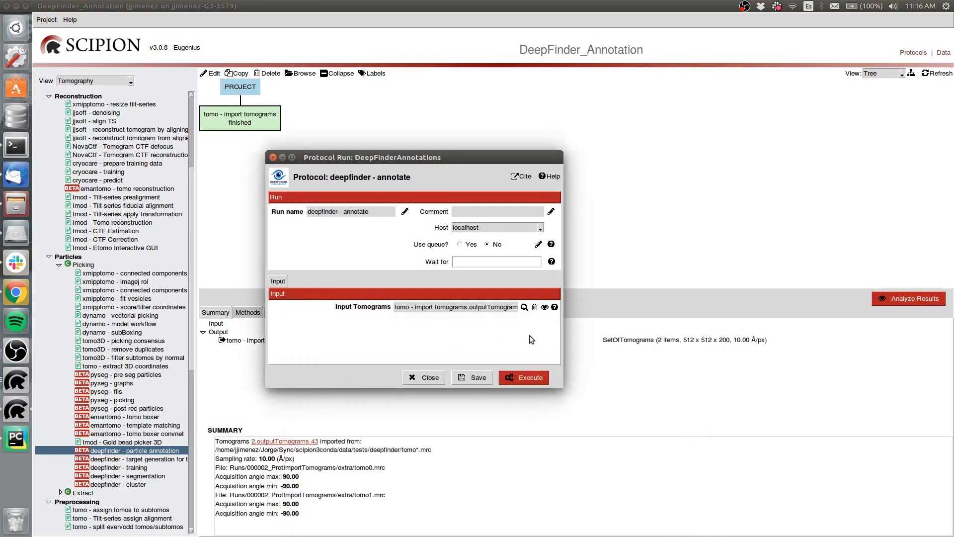
click(525, 379)
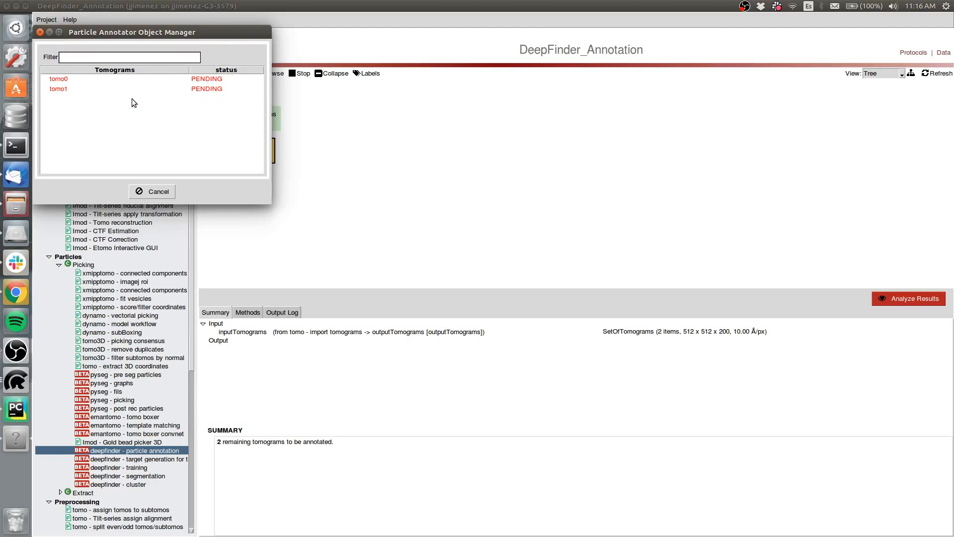
- Open tomo0 for annotation and explore its orthogonal slices, moving the crosshair to about (328,234,100)
click(62, 82)
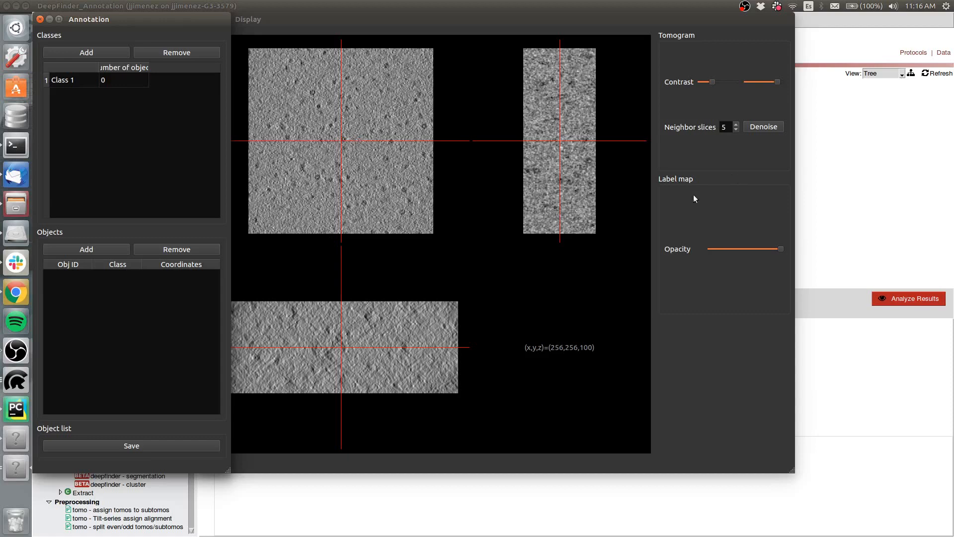
click(354, 196)
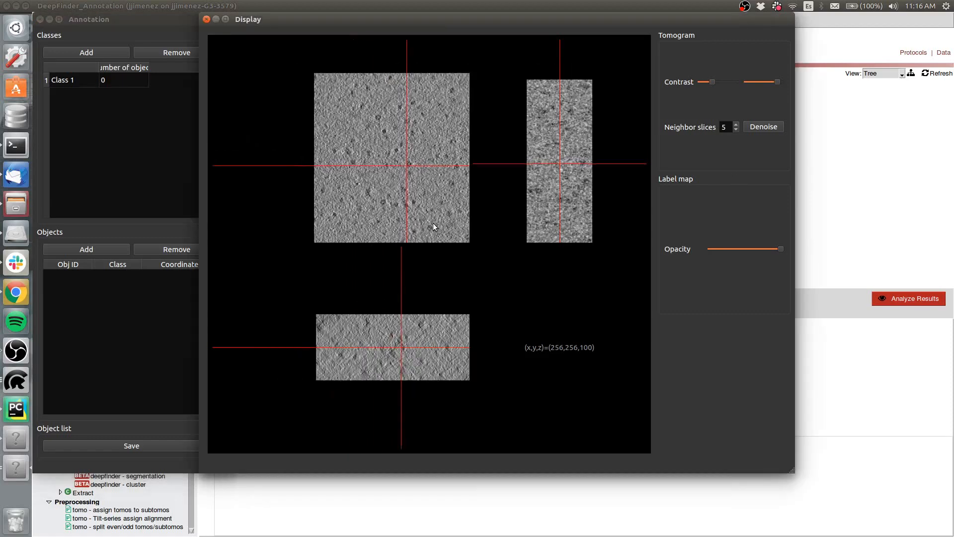
scroll(314, 186, up, 6)
scroll(344, 188, down, 6)
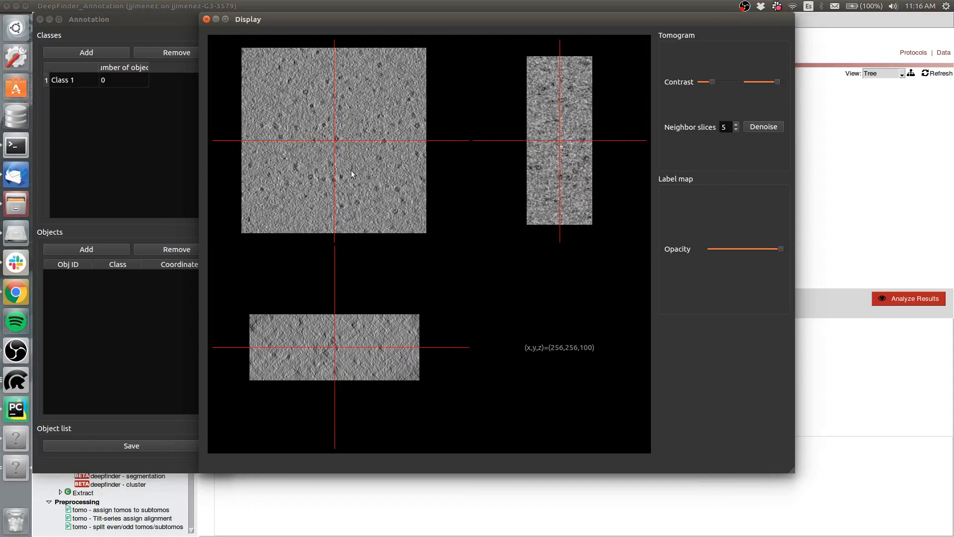
drag(350, 170, 361, 135)
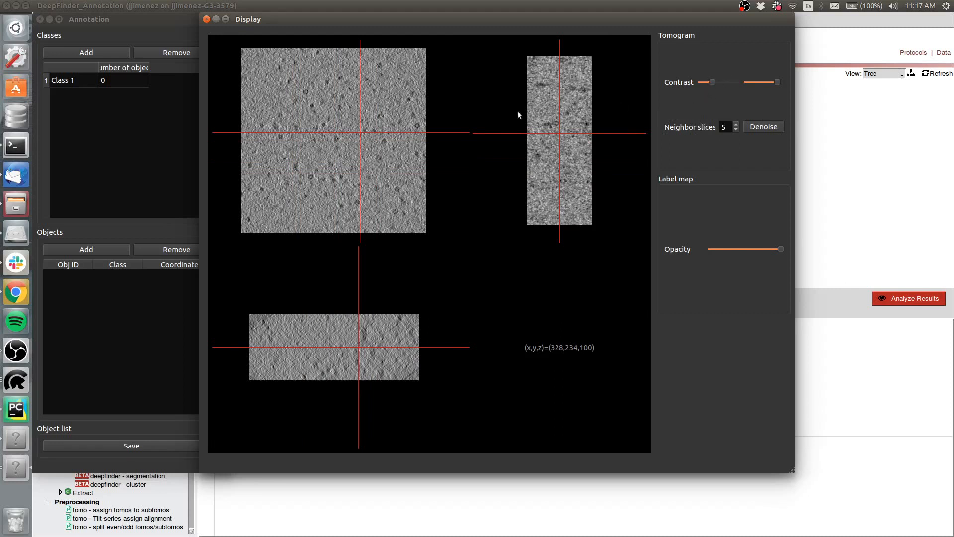
mouse_move(342, 172)
mouse_down()
mouse_move(325, 178)
mouse_move(351, 171)
mouse_up()
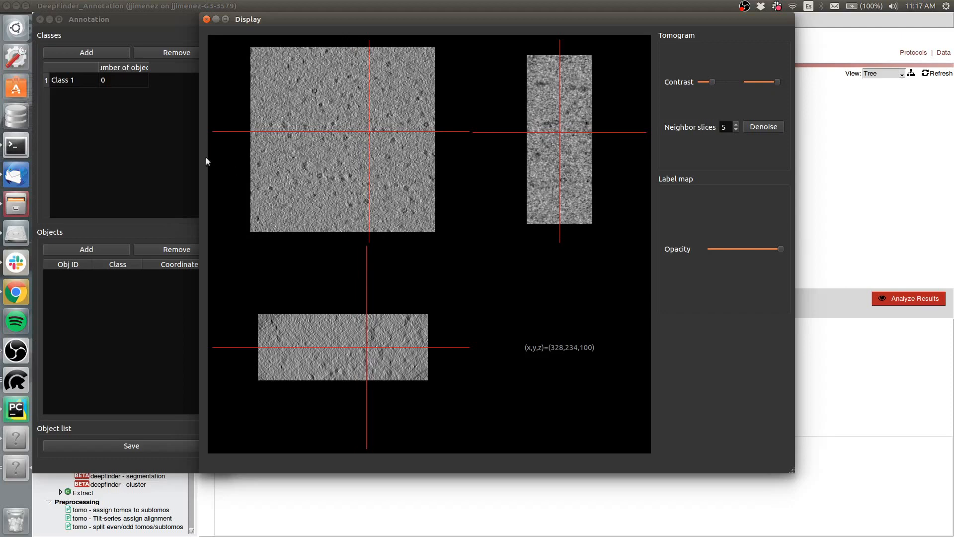
- Add two more classes, Class 2 and Class 3, keeping Class 1 selected
click(72, 81)
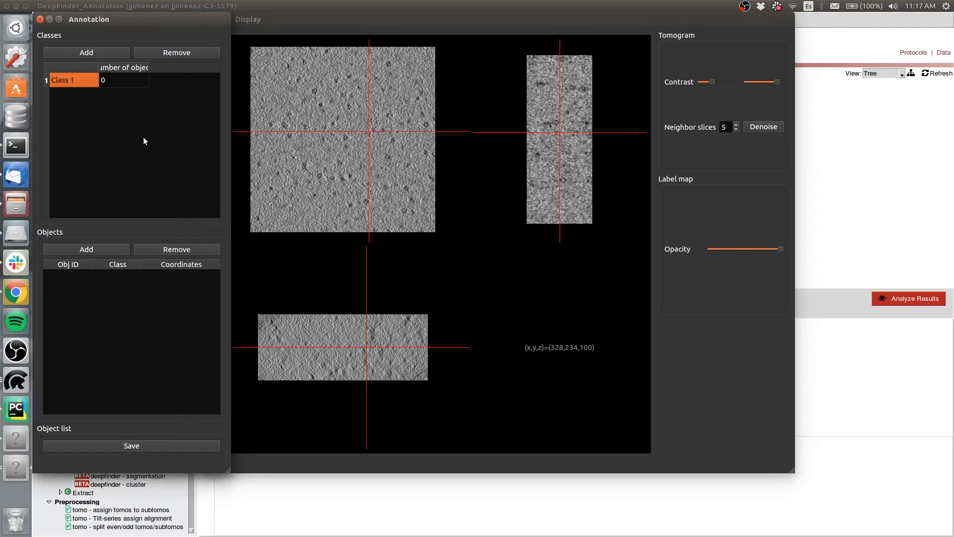
click(77, 56)
click(79, 54)
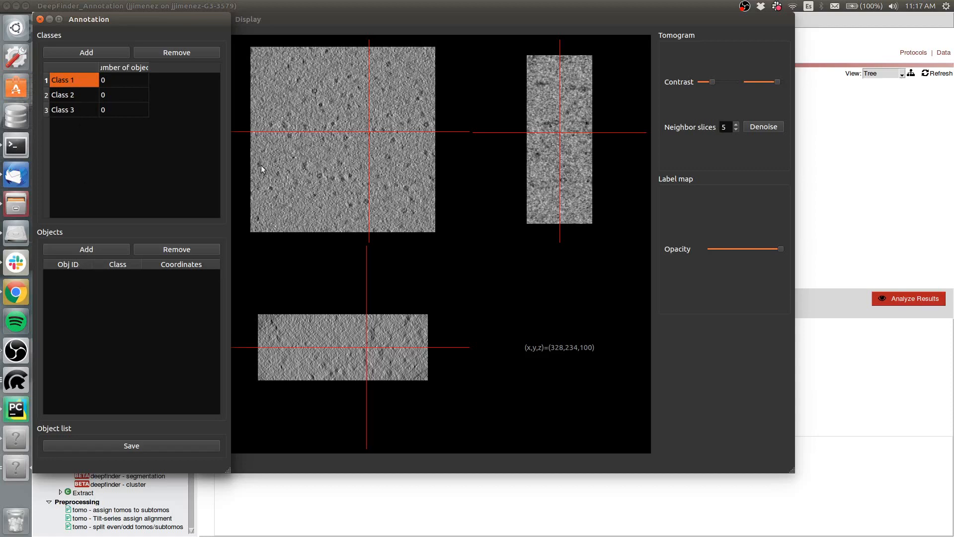
- Annotate three Class 1 particles on dark spots at about (262,253,100), (228,214,100) and (394,260,100)
scroll(402, 138, up, 3)
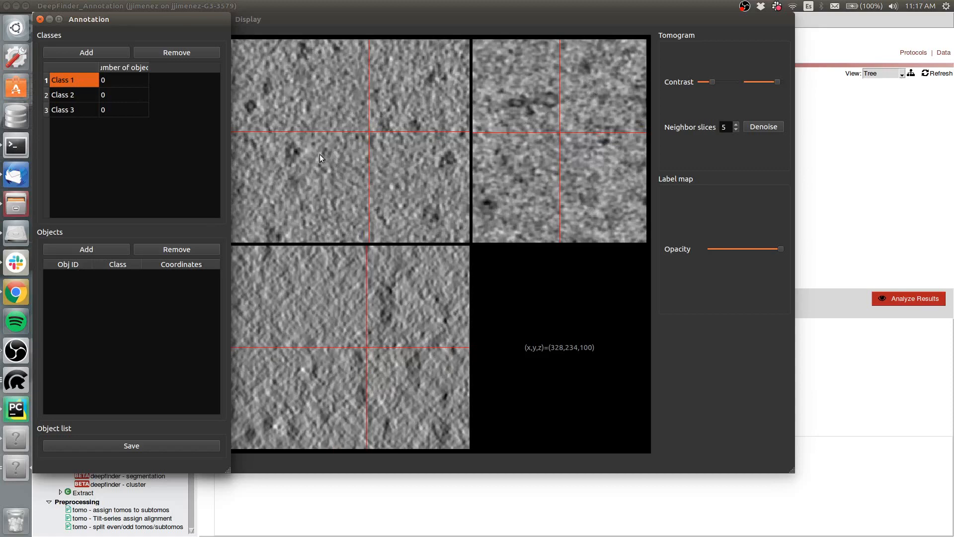
click(291, 154)
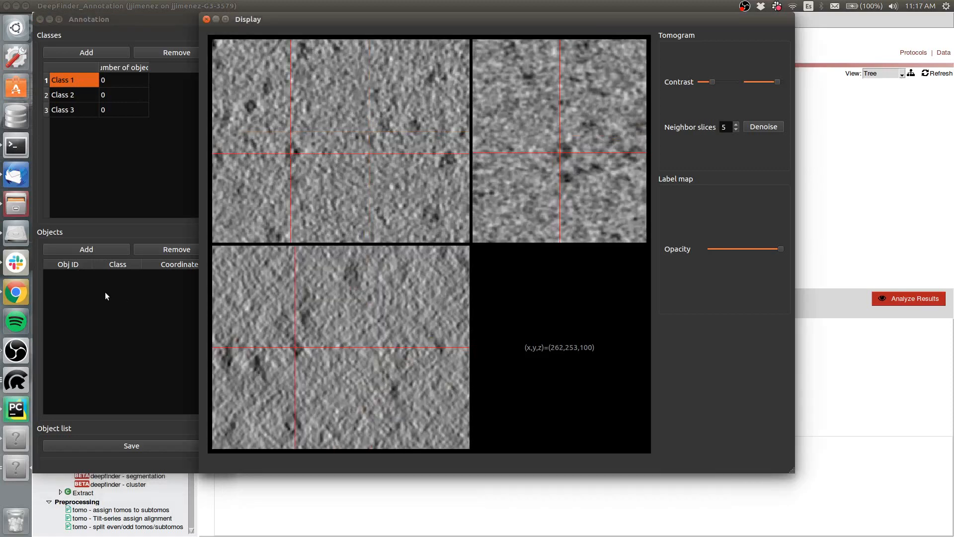
click(86, 250)
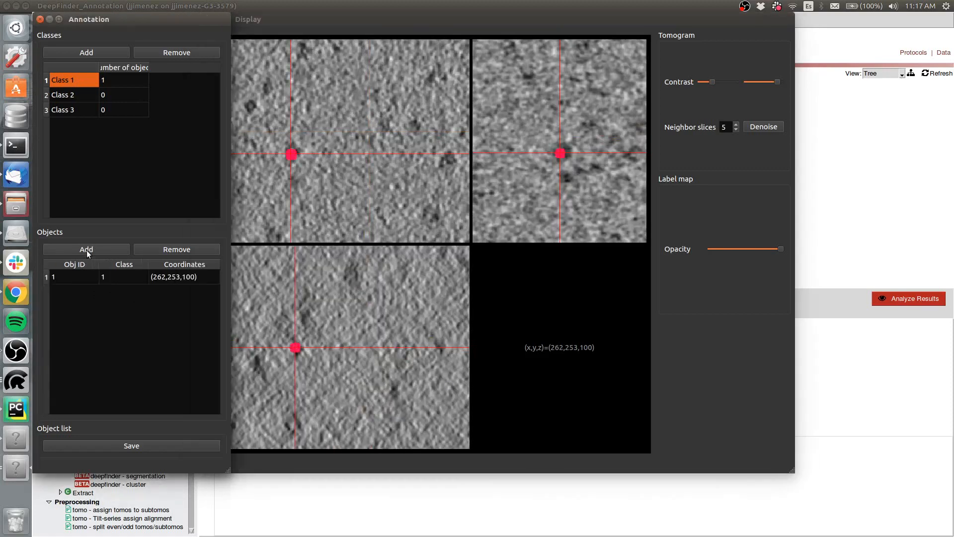
click(246, 108)
click(250, 107)
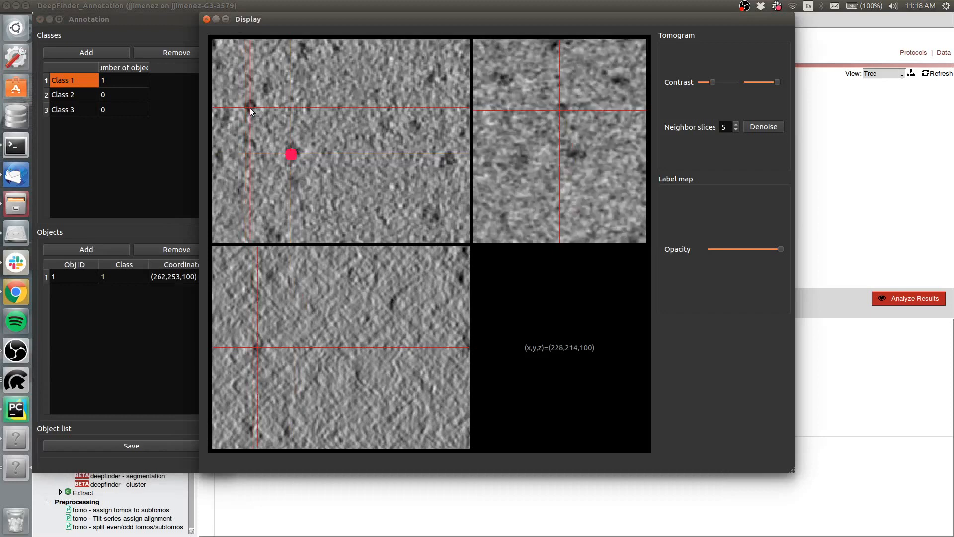
click(83, 248)
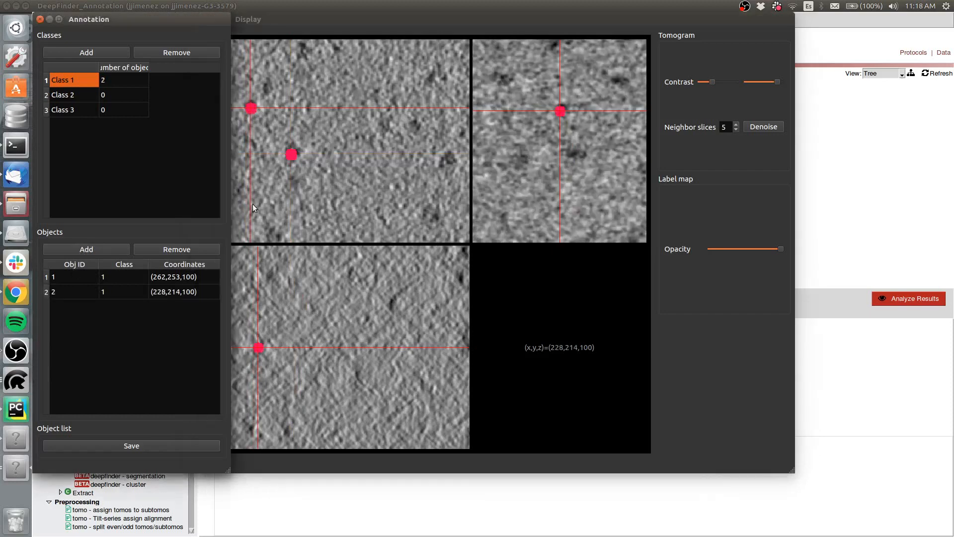
click(448, 162)
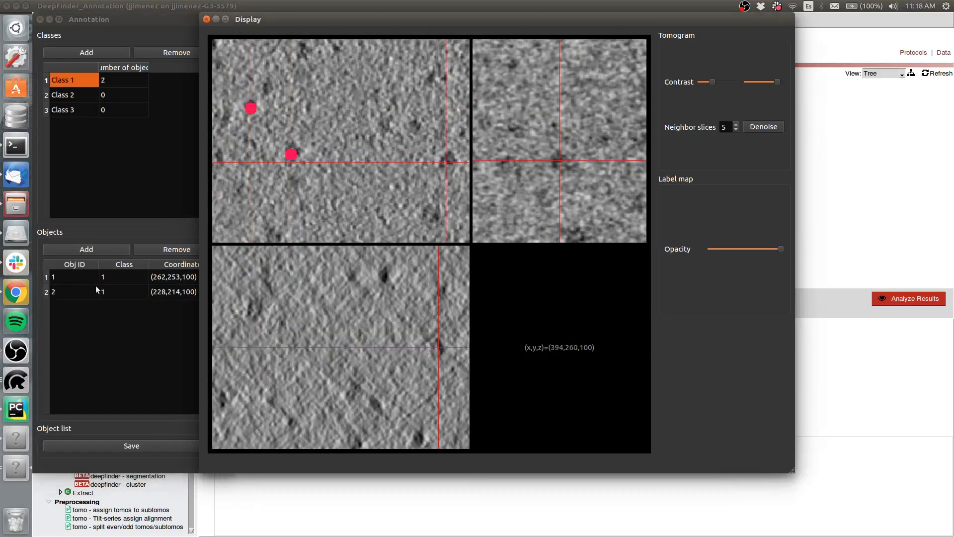
click(92, 248)
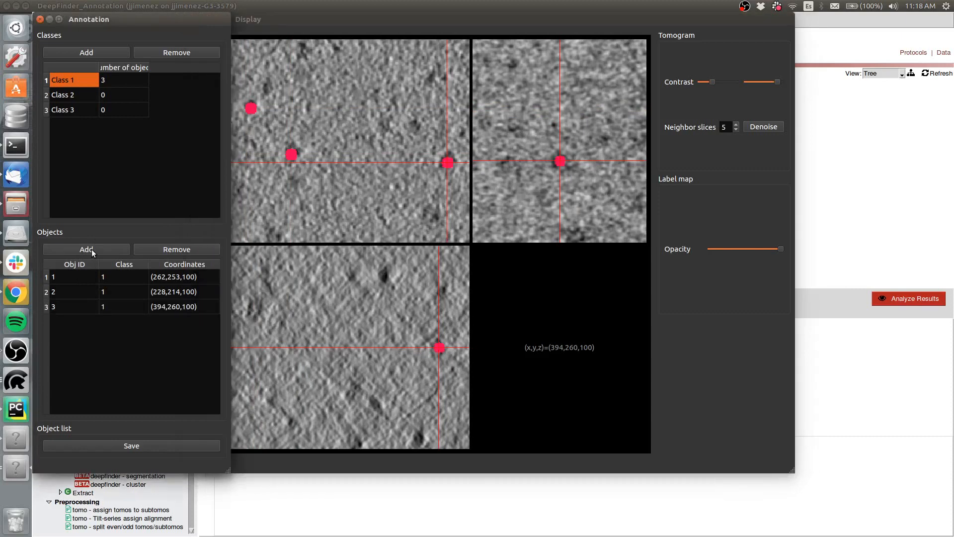
- Annotate two Class 2 particles at about (246,324,100) and (192,357,100)
click(70, 97)
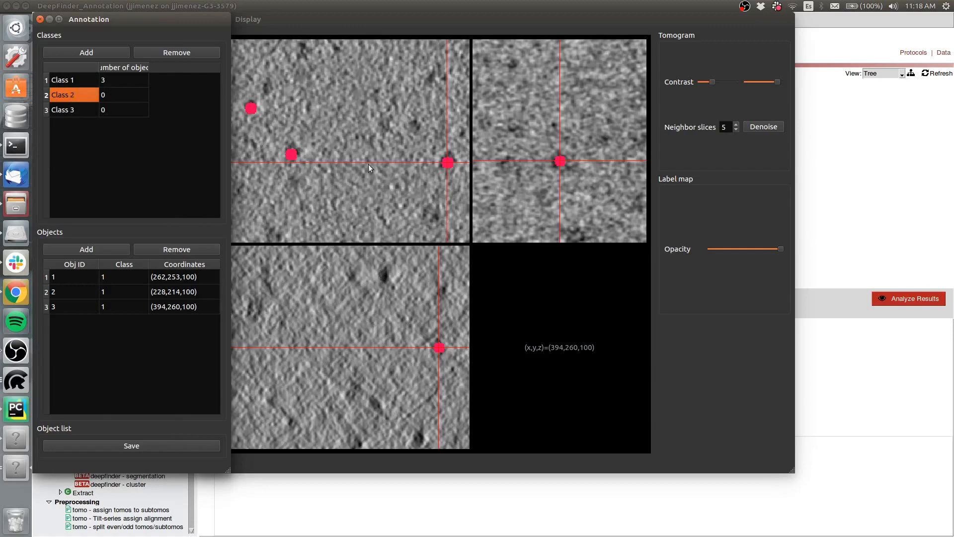
scroll(360, 165, down, 5)
scroll(380, 198, up, 3)
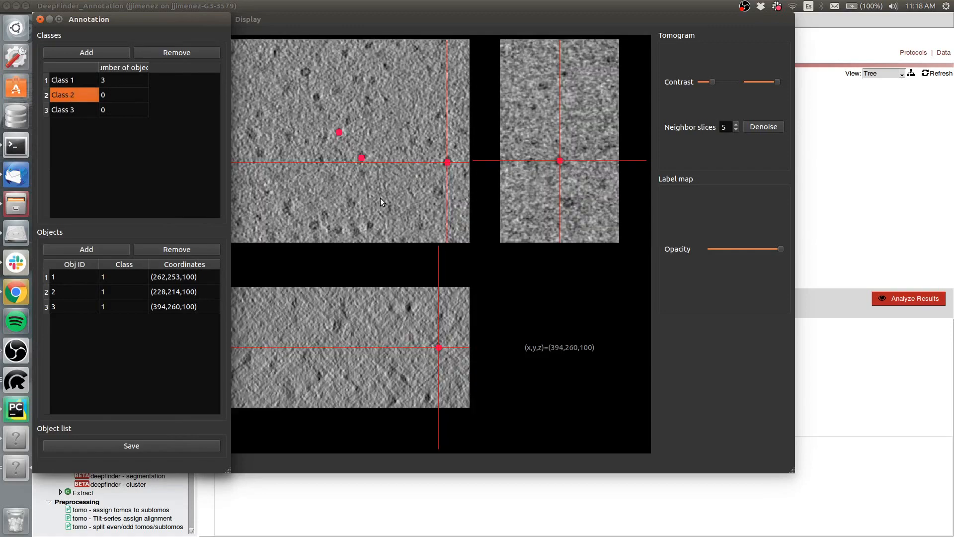
drag(377, 195, 458, 86)
scroll(364, 153, up, 4)
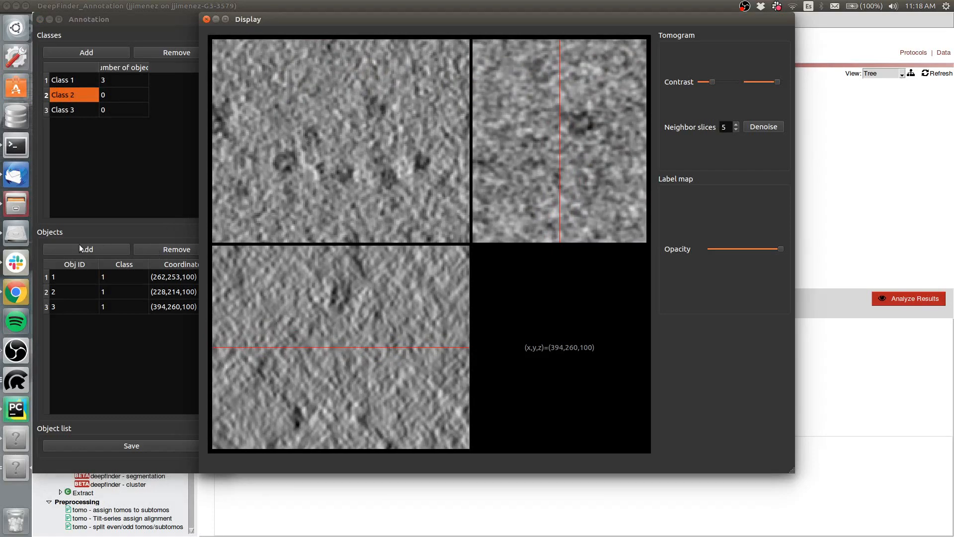
click(374, 111)
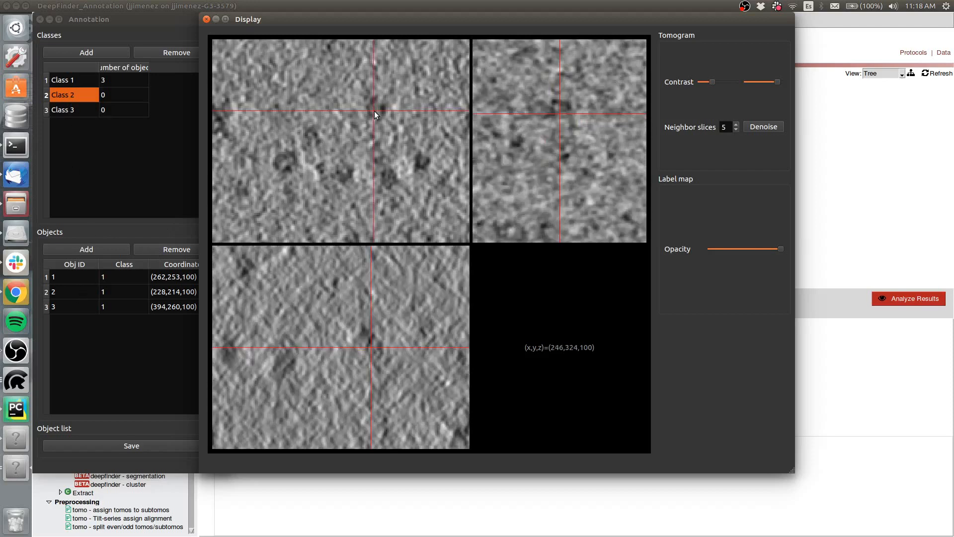
click(82, 247)
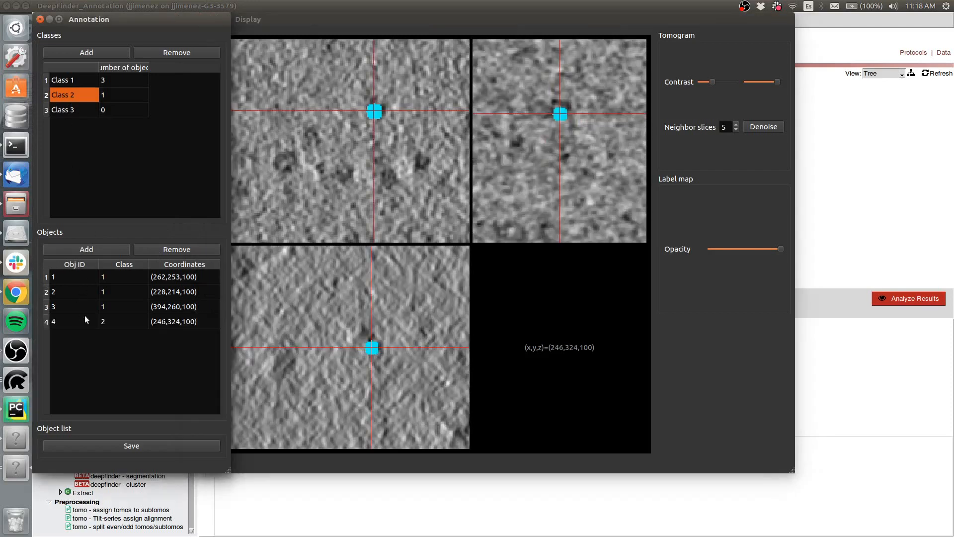
click(287, 163)
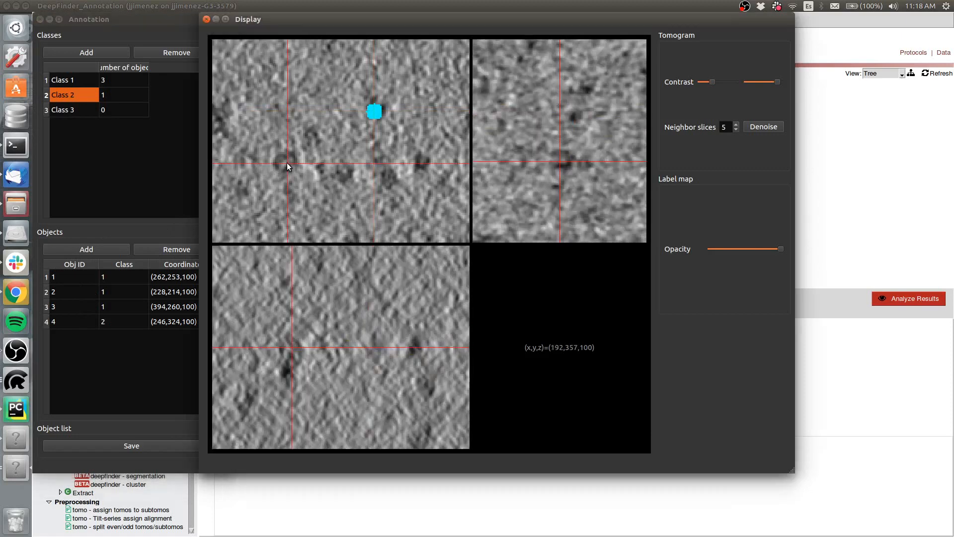
click(76, 246)
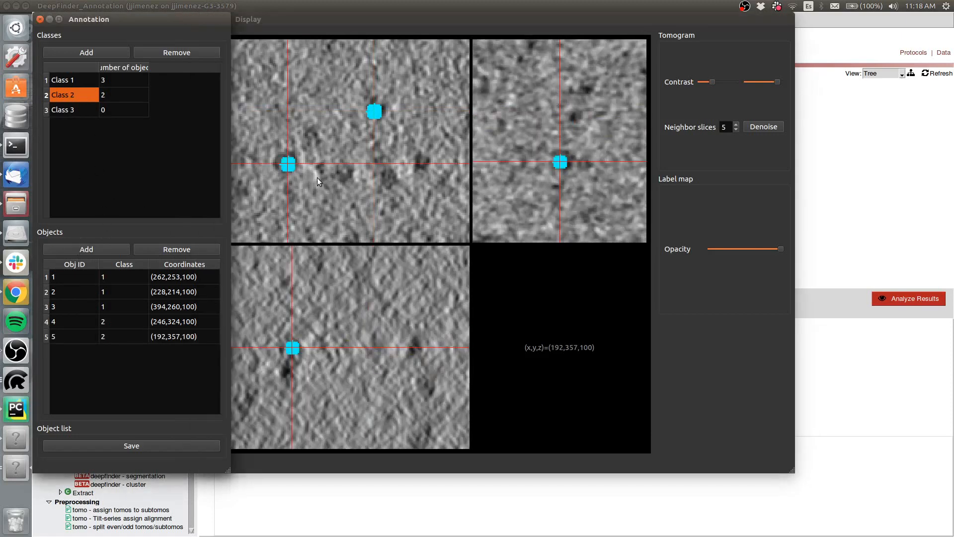
- Annotate two Class 3 particles at about (237,94,100) and (275,80,100)
scroll(317, 177, down, 4)
scroll(363, 79, up, 3)
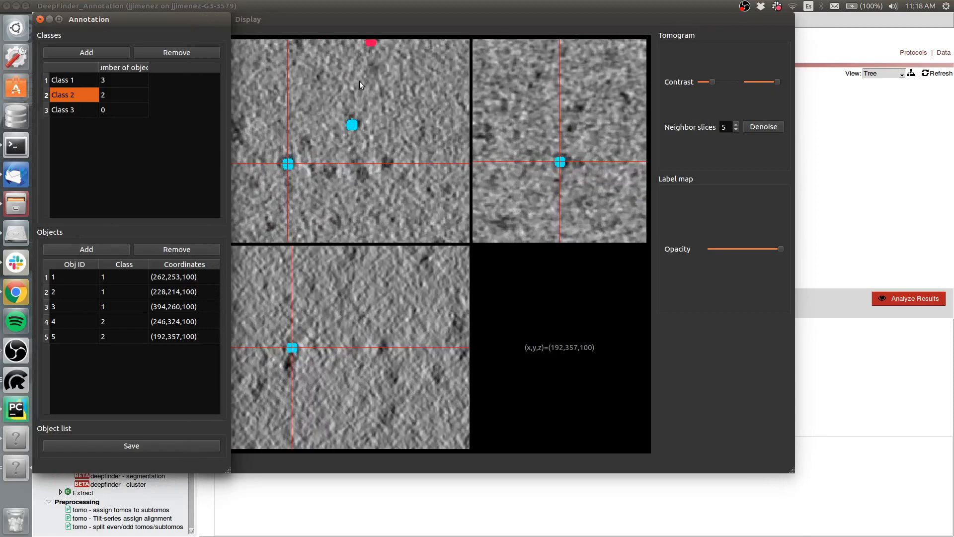
drag(359, 82, 286, 341)
drag(255, 145, 297, 174)
click(68, 110)
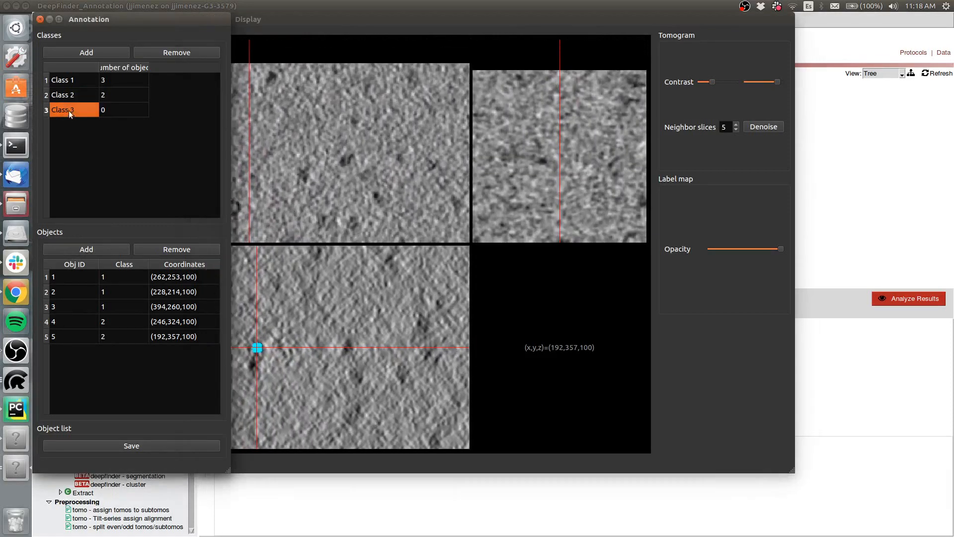
click(304, 174)
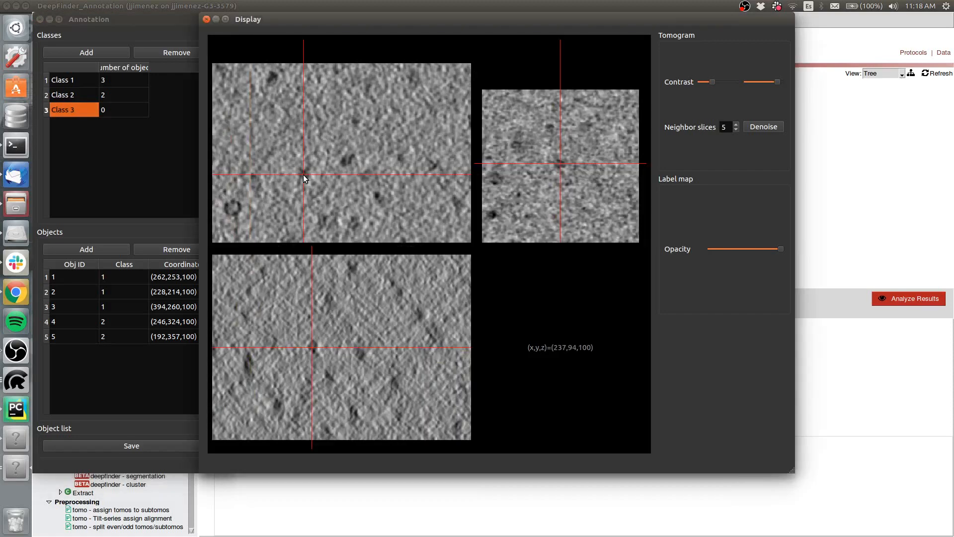
click(75, 251)
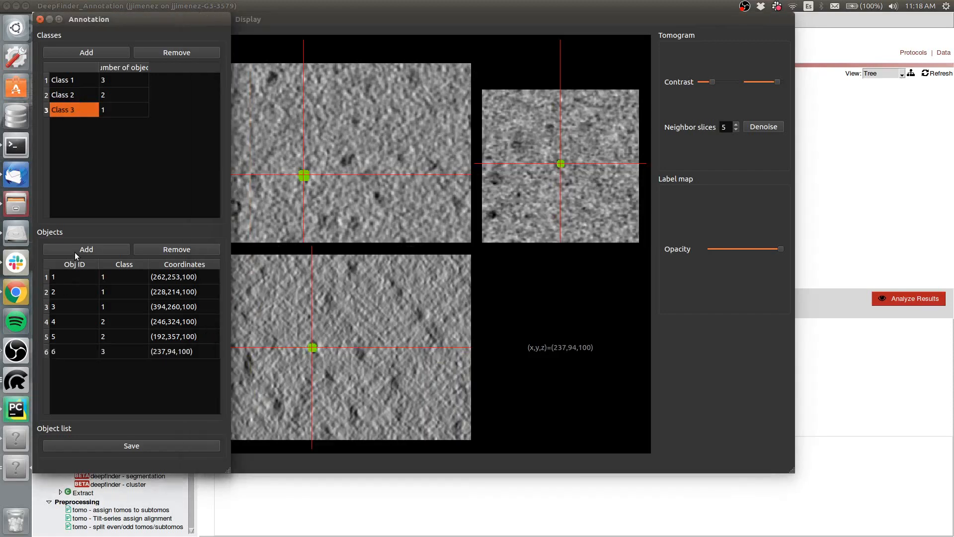
click(348, 158)
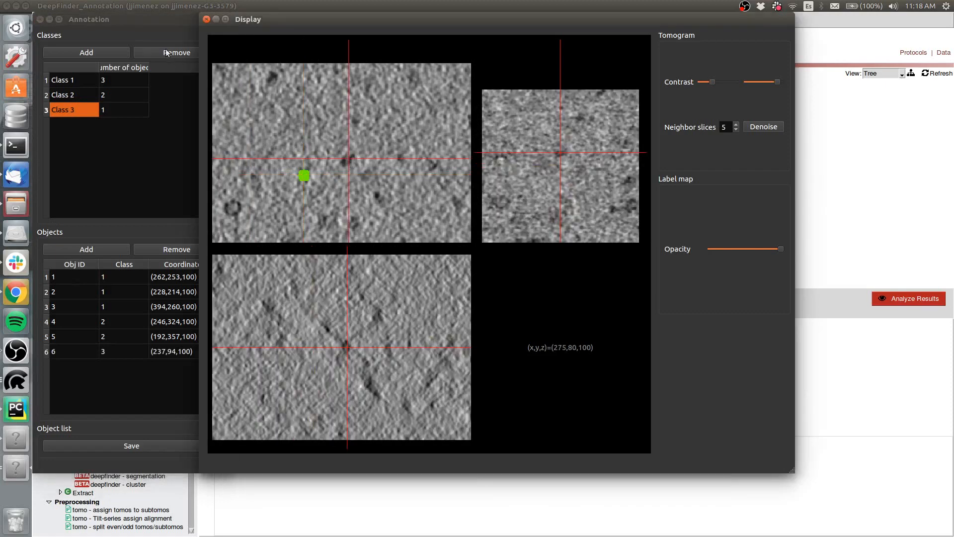
click(82, 244)
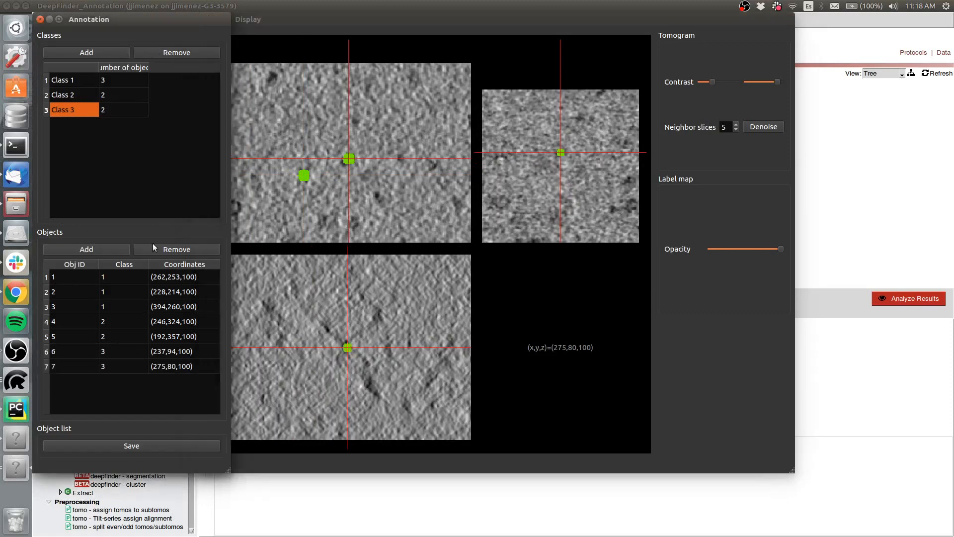
- Save the object list for tomo0, quit the annotation viewer and close the tomogram list
scroll(254, 202, down, 3)
drag(264, 205, 279, 121)
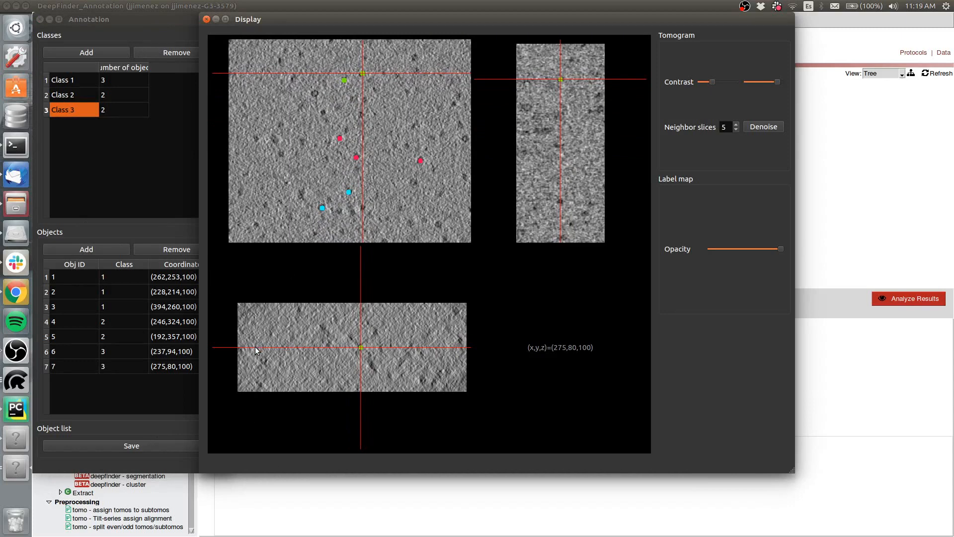
click(127, 445)
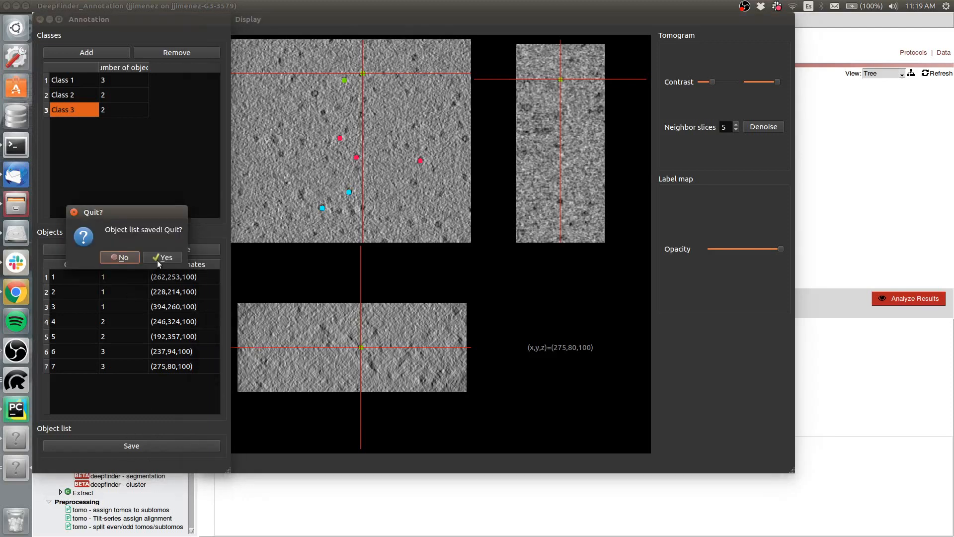
click(157, 260)
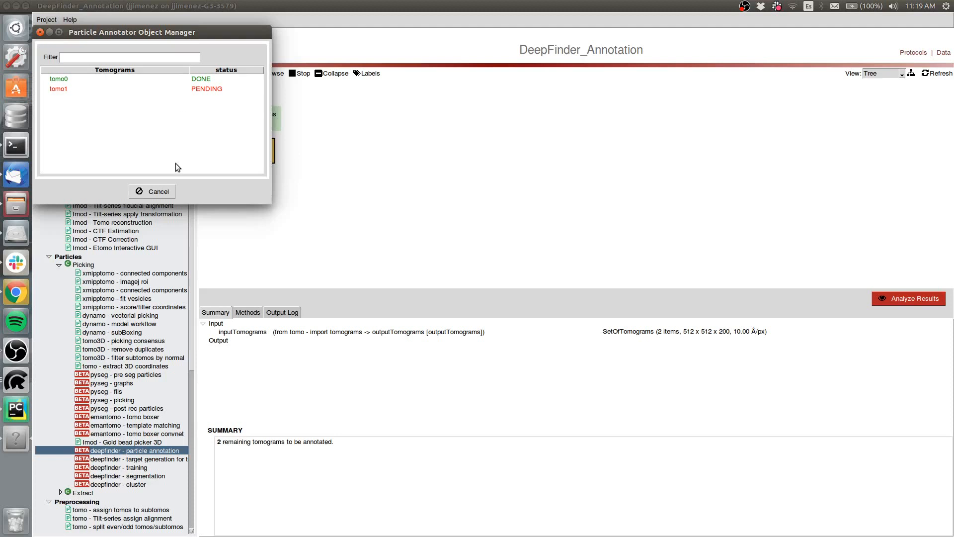
click(153, 192)
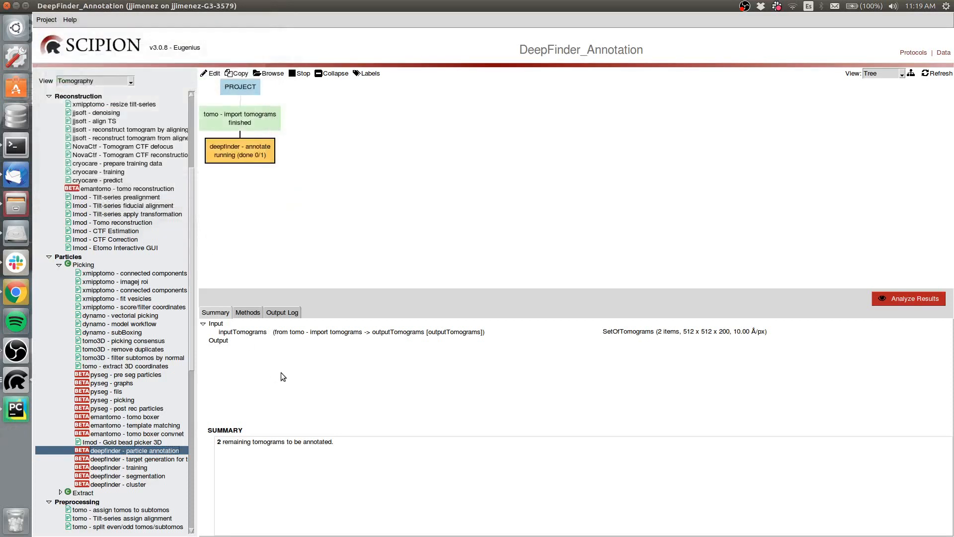
- Refresh the project and relaunch the deepfinder annotate protocol to open tomo1 for annotation
click(936, 74)
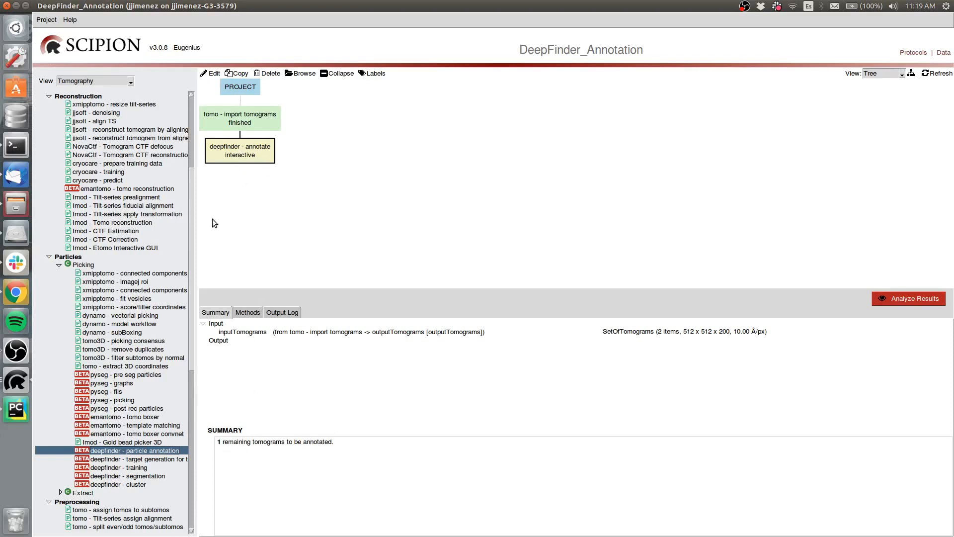
double_click(232, 149)
click(527, 377)
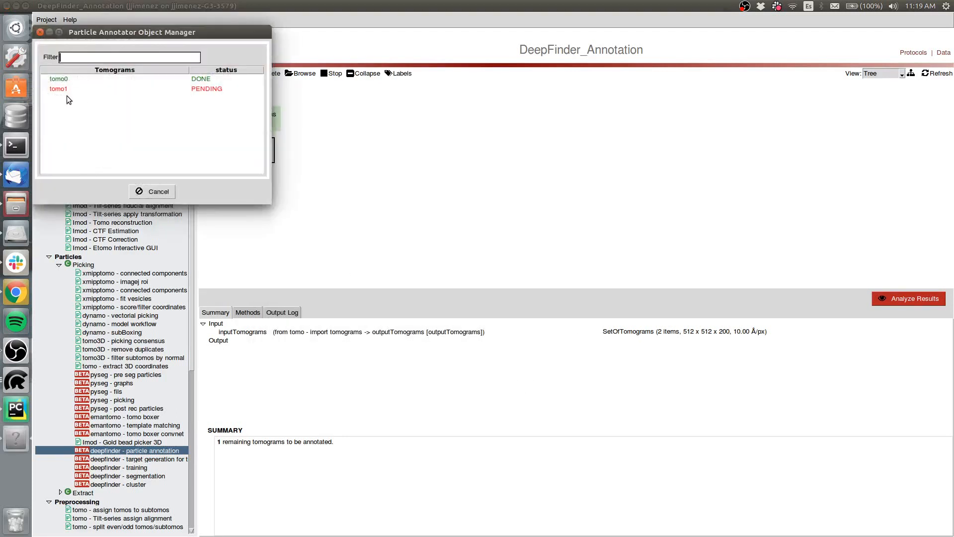
click(63, 90)
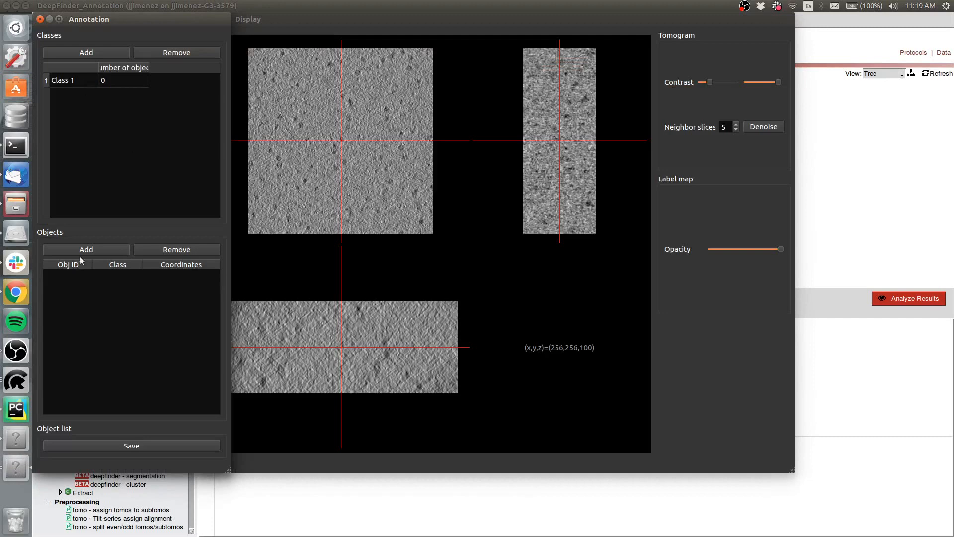
- Annotate two Class 1 particles in tomo1 at about (265,311,100) and (235,286,100)
scroll(359, 166, up, 3)
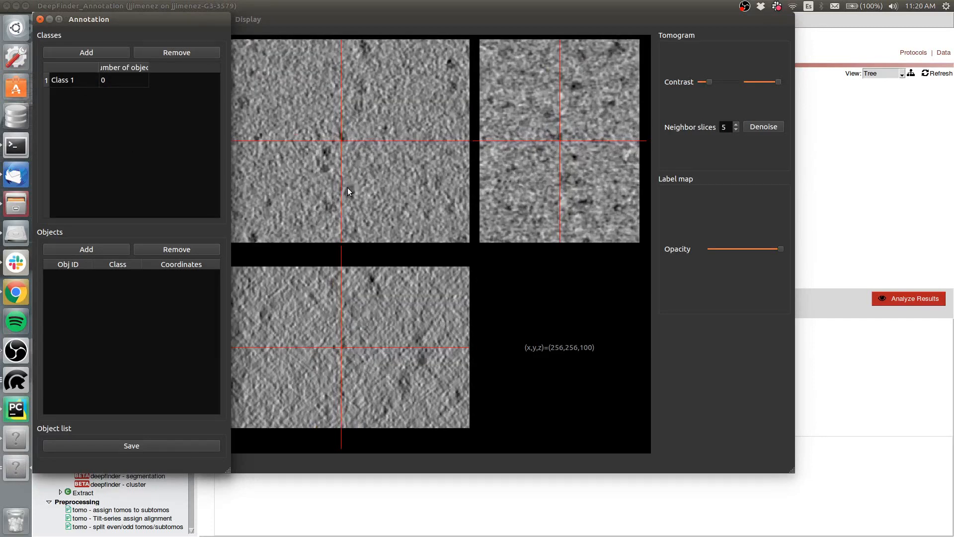
click(349, 189)
click(65, 246)
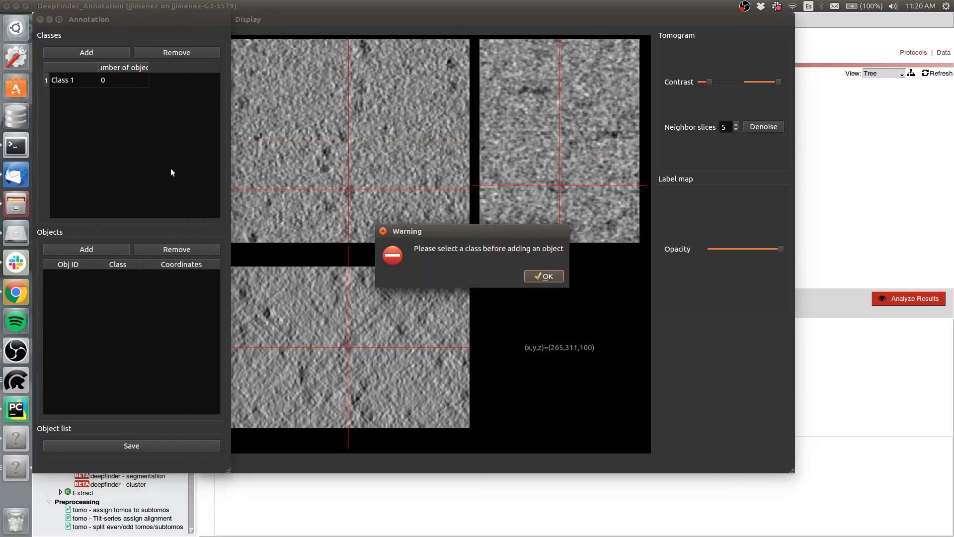
click(543, 275)
click(72, 81)
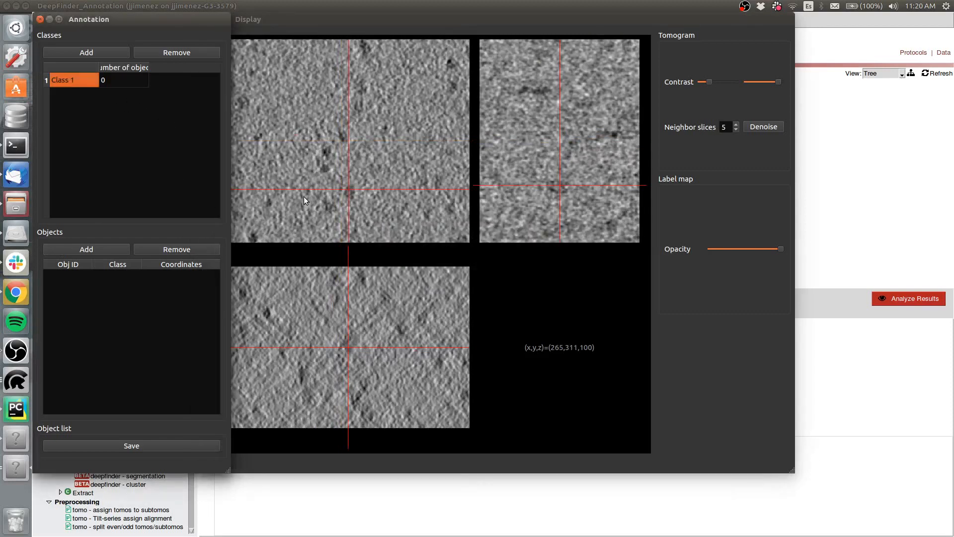
click(64, 252)
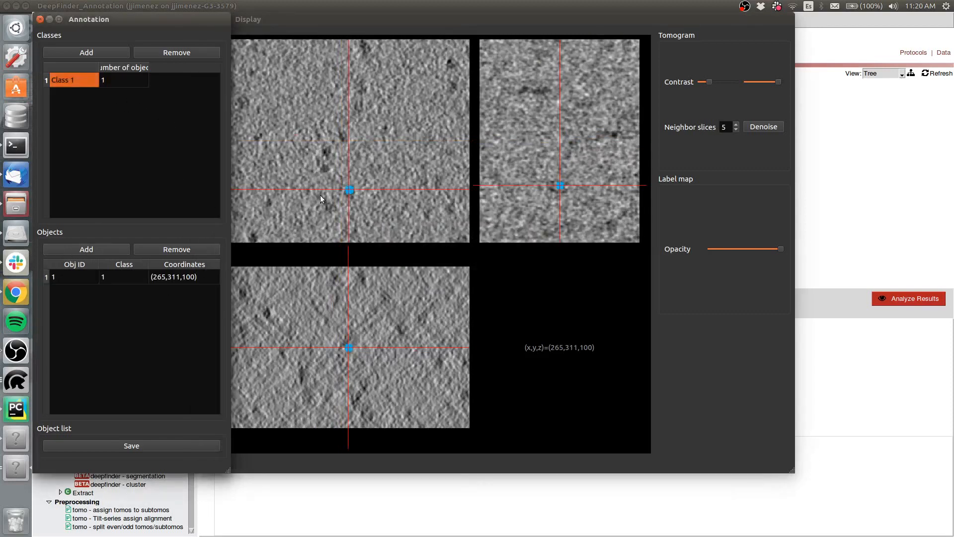
click(323, 169)
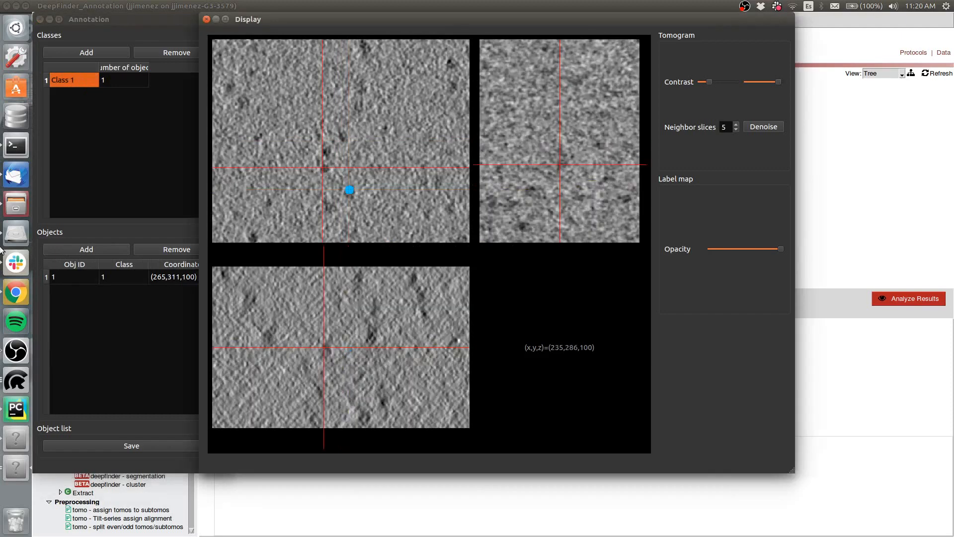
click(76, 247)
- Save the object list for tomo1, then quit the annotation viewer and close the tomogram list
click(114, 446)
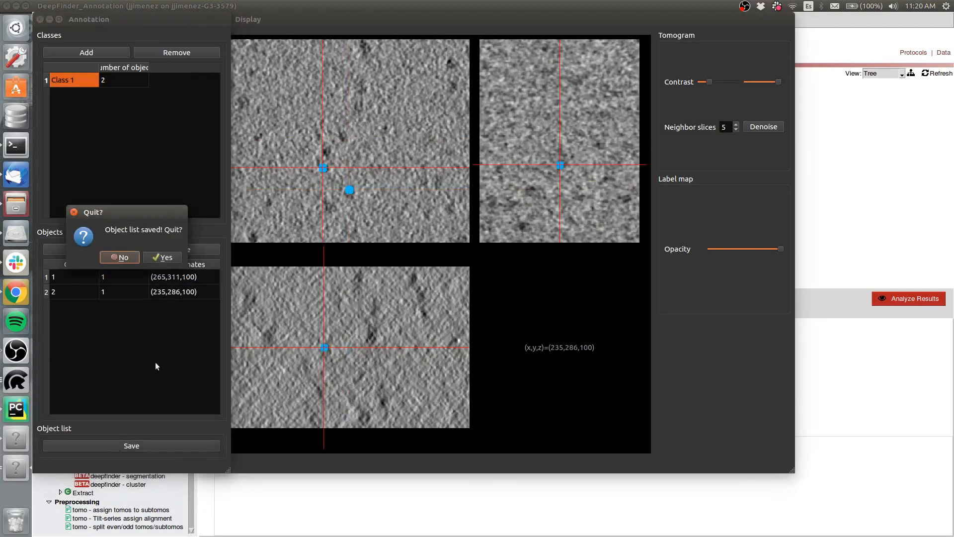
click(171, 259)
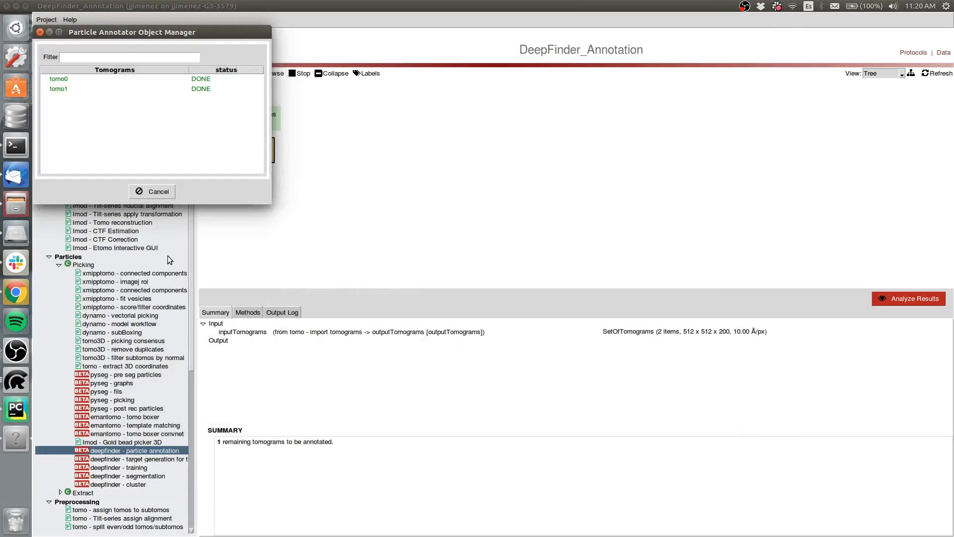
click(166, 195)
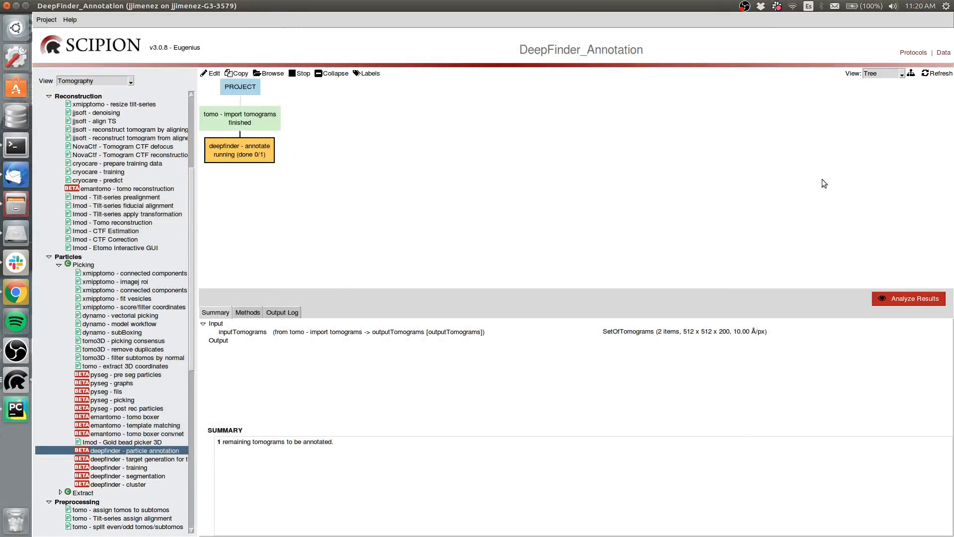